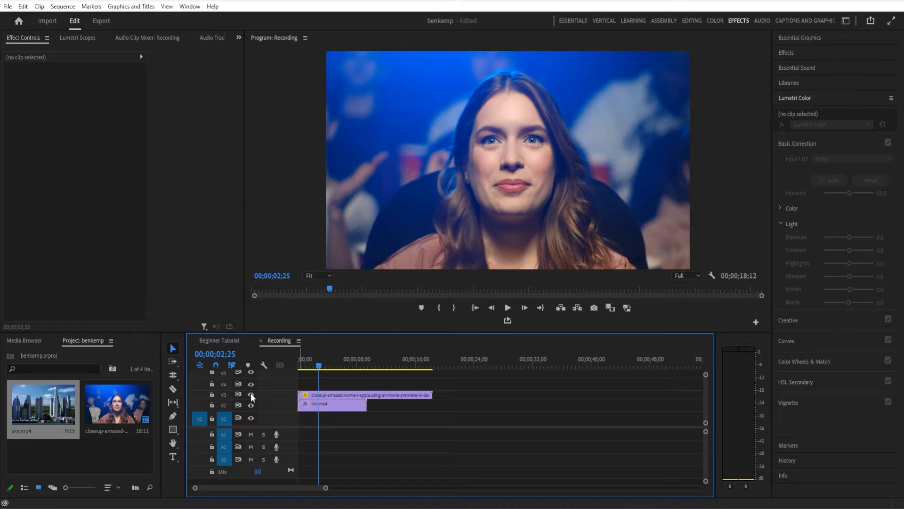
Enlarge the close-up woman clip on V3 to a scale of 162.
{"action": "left_click", "coordinate": [323, 394]}
{"action": "left_click", "coordinate": [58, 405]}
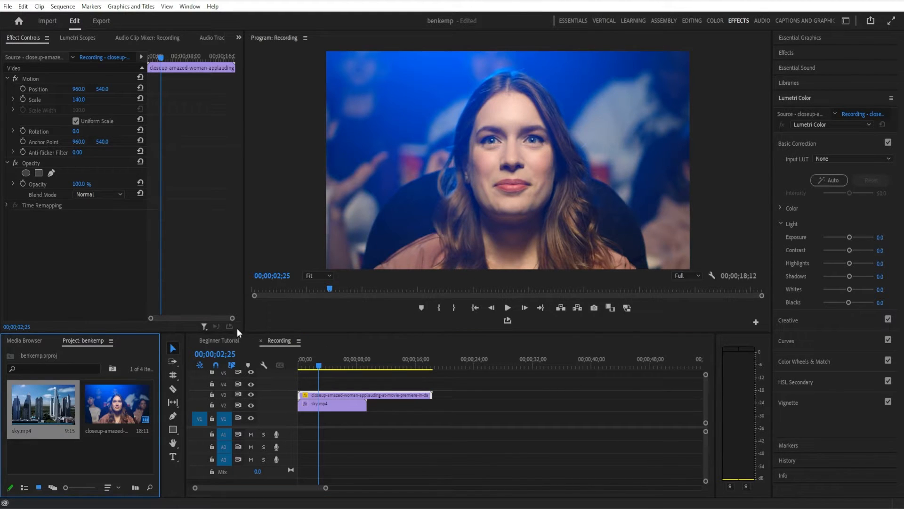
{"action": "left_click", "coordinate": [76, 100]}
{"action": "type", "text": "140"}
{"action": "key", "text": "Return"}
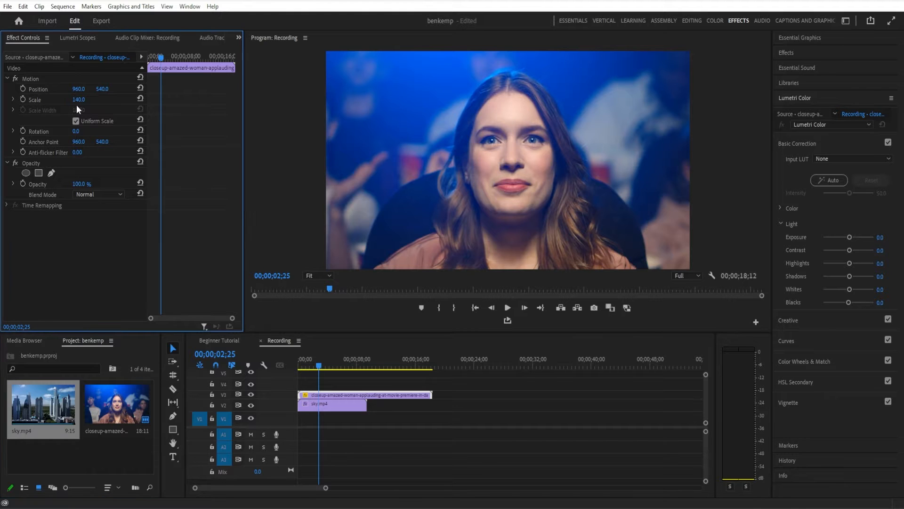
{"action": "mouse_move", "coordinate": [79, 104]}
{"action": "left_mouse_down"}
{"action": "mouse_move", "coordinate": [61, 103]}
{"action": "mouse_move", "coordinate": [93, 104]}
{"action": "left_mouse_up"}
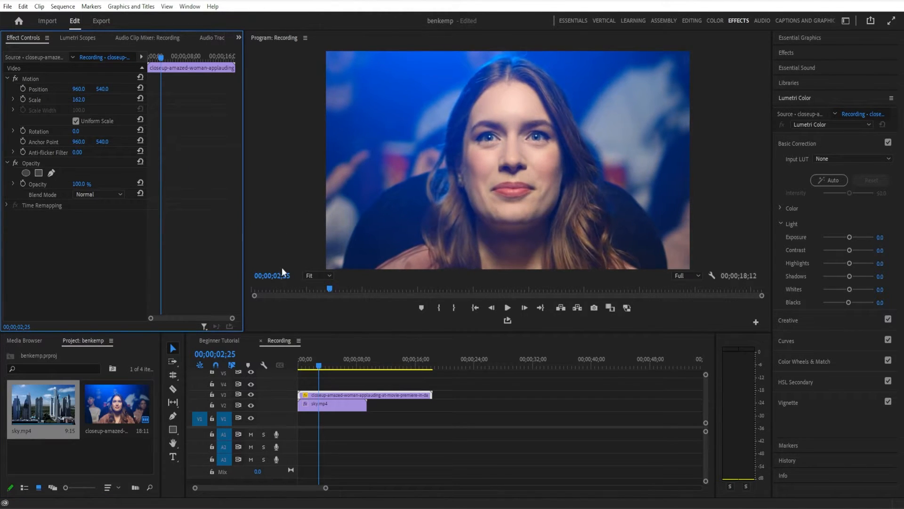
Hide track V3 temporarily to preview the sky.mp4 clip beneath it, and show the track again.
{"action": "left_click", "coordinate": [313, 405]}
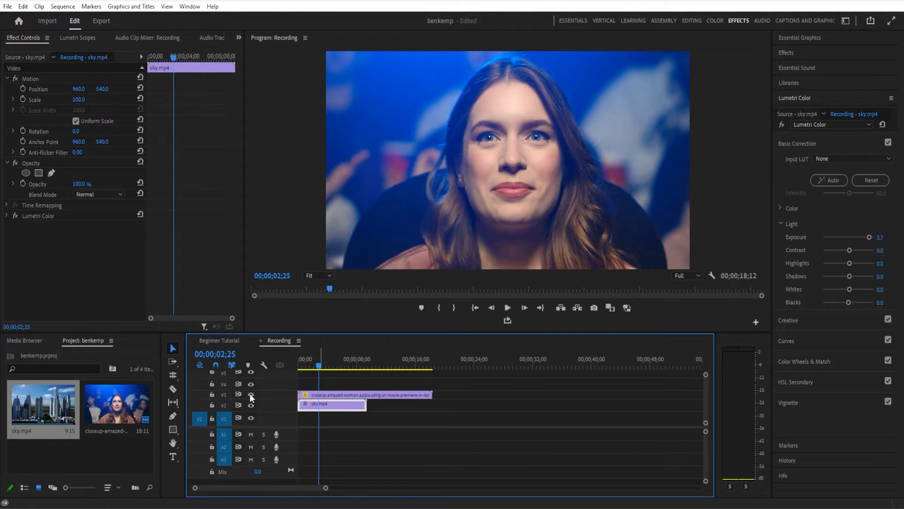
{"action": "left_click", "coordinate": [251, 395]}
{"action": "left_click_drag", "start_coordinate": [323, 366], "coordinate": [318, 367]}
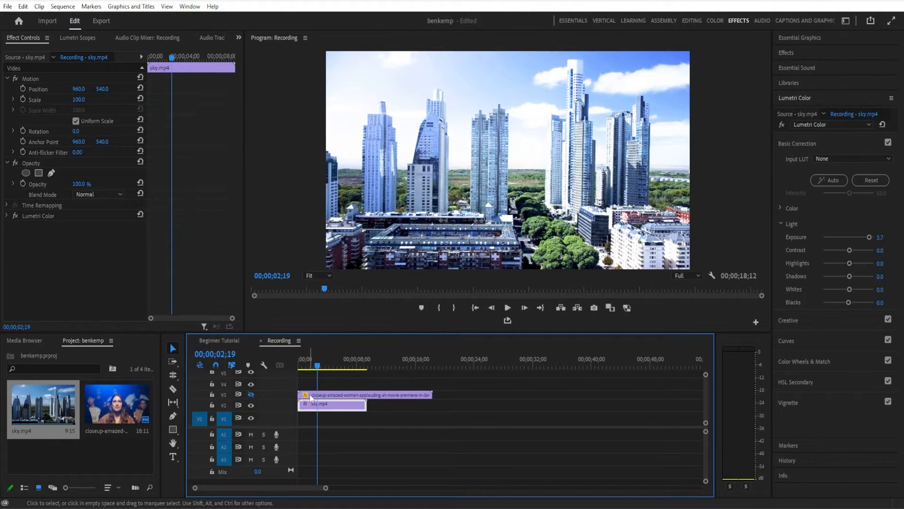
{"action": "left_click", "coordinate": [312, 395]}
{"action": "left_click", "coordinate": [252, 394]}
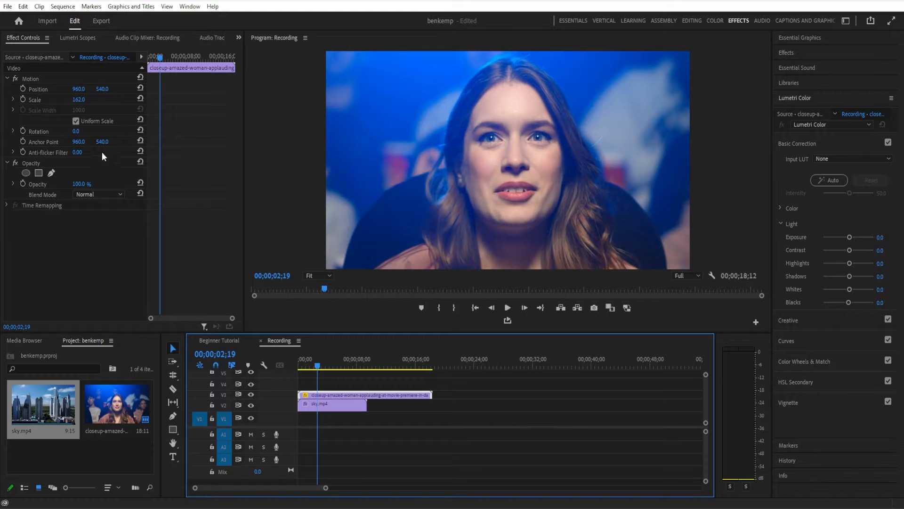
Set the scale of the close-up woman clip on V3 to 140.
{"action": "left_click_drag", "start_coordinate": [78, 100], "coordinate": [85, 98]}
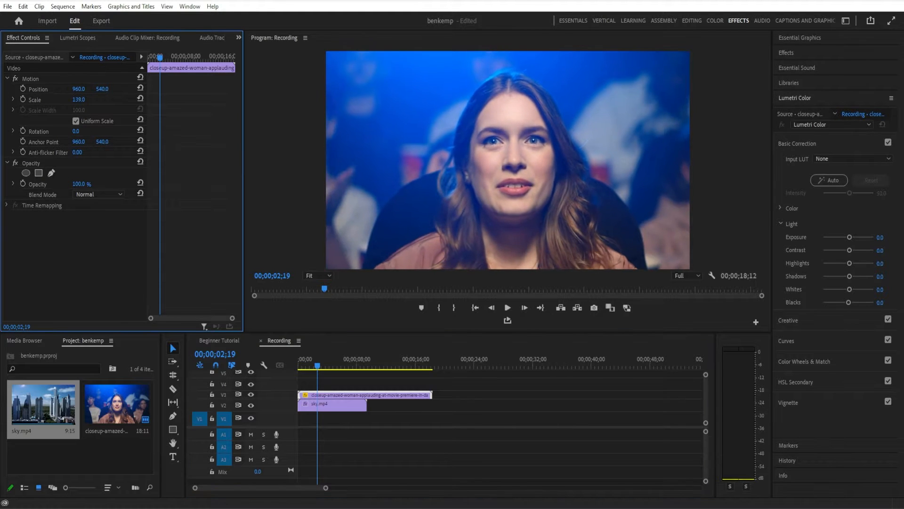
{"action": "left_click", "coordinate": [304, 418]}
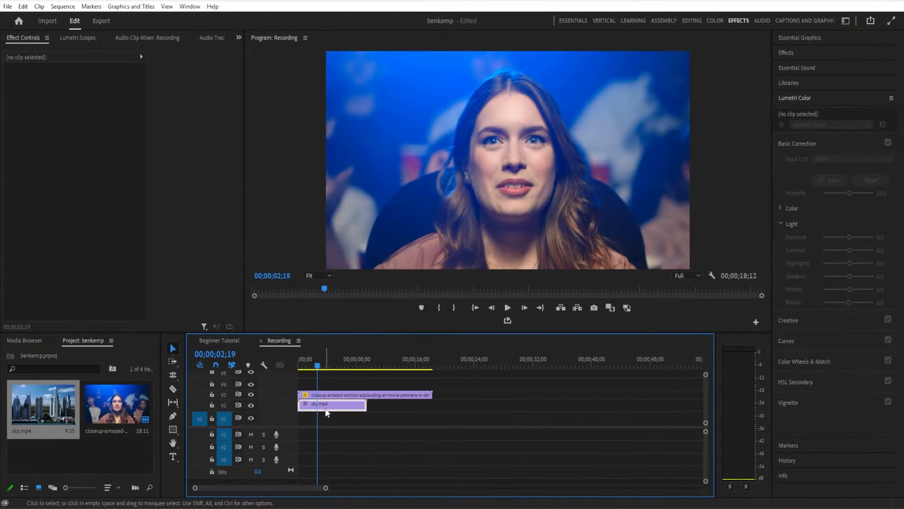
{"action": "left_click", "coordinate": [456, 252]}
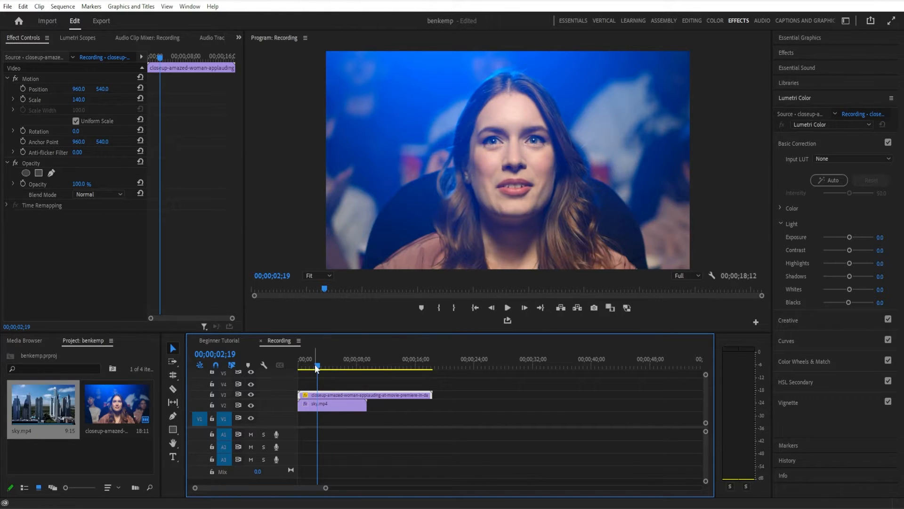
{"action": "left_click_drag", "start_coordinate": [316, 365], "coordinate": [316, 365]}
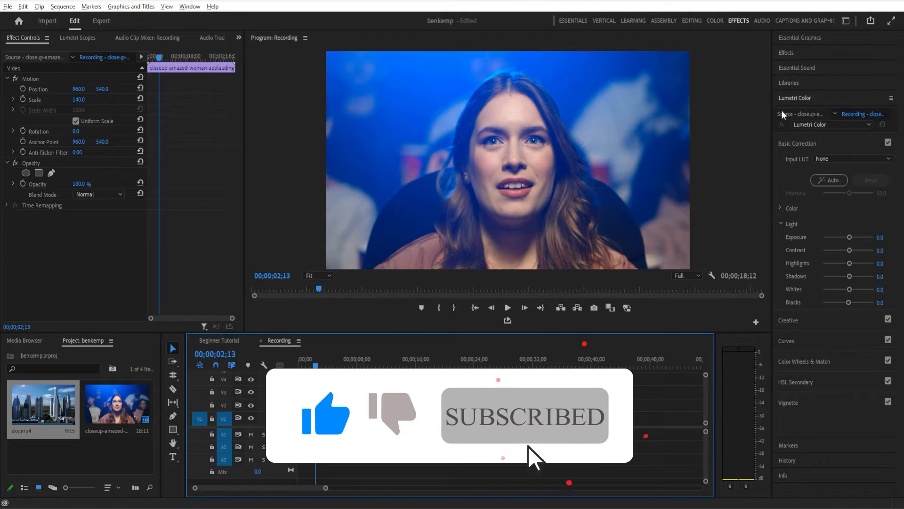
Find the Extract video effect and apply it to the close-up woman clip on V3.
{"action": "left_click", "coordinate": [798, 58]}
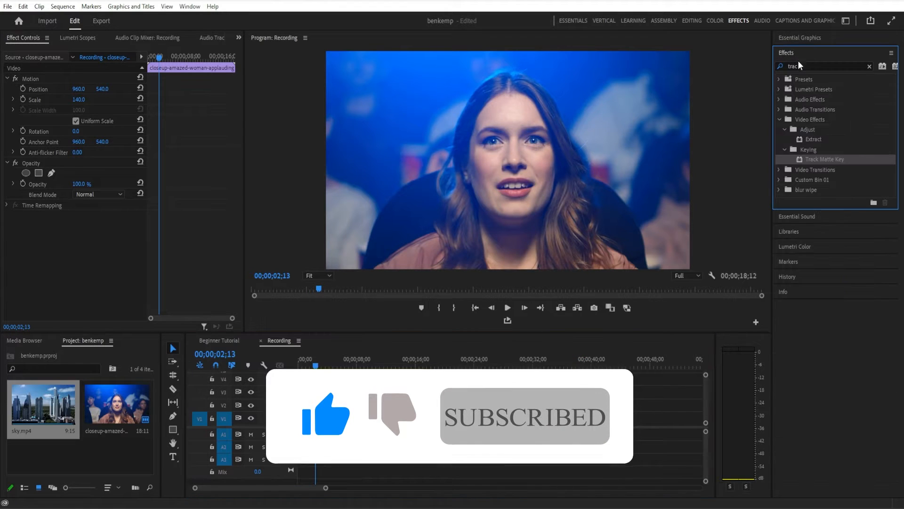
{"action": "left_click", "coordinate": [868, 66]}
{"action": "type", "text": "extra"}
{"action": "left_click_drag", "start_coordinate": [813, 139], "coordinate": [330, 392]}
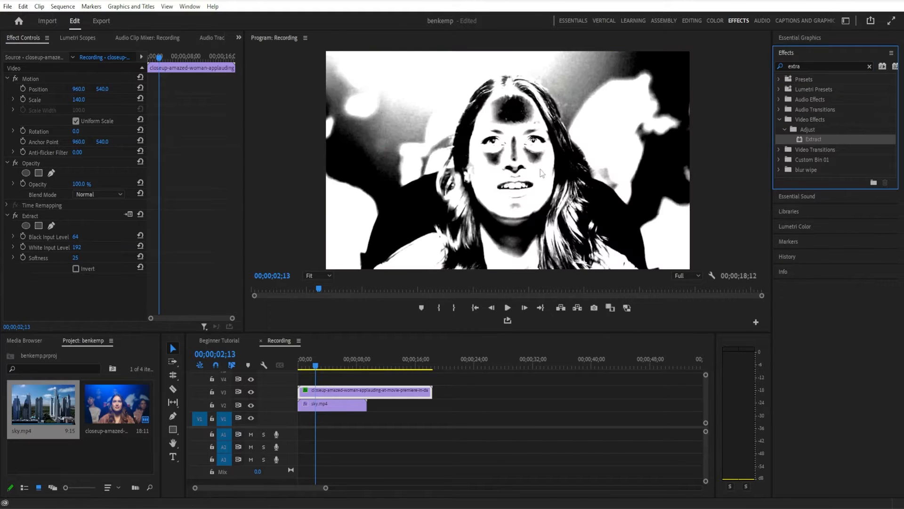
Set the Extract effect's Black Input Level to 68, White Input Level to 252 and Softness to 30.
{"action": "left_click", "coordinate": [77, 238]}
{"action": "type", "text": "68"}
{"action": "key", "text": "Tab"}
{"action": "type", "text": "252"}
{"action": "key", "text": "Tab"}
{"action": "type", "text": "30"}
{"action": "key", "text": "Return"}
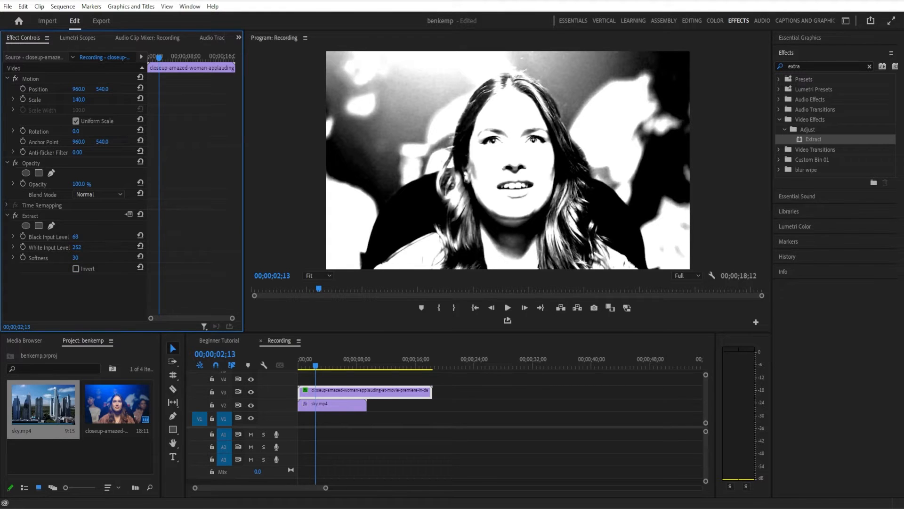
Raise the Extract effect's Black Input Level on the woman clip to 94.
{"action": "left_click", "coordinate": [77, 247]}
{"action": "left_click", "coordinate": [81, 236]}
{"action": "type", "text": "91"}
{"action": "key", "text": "Return"}
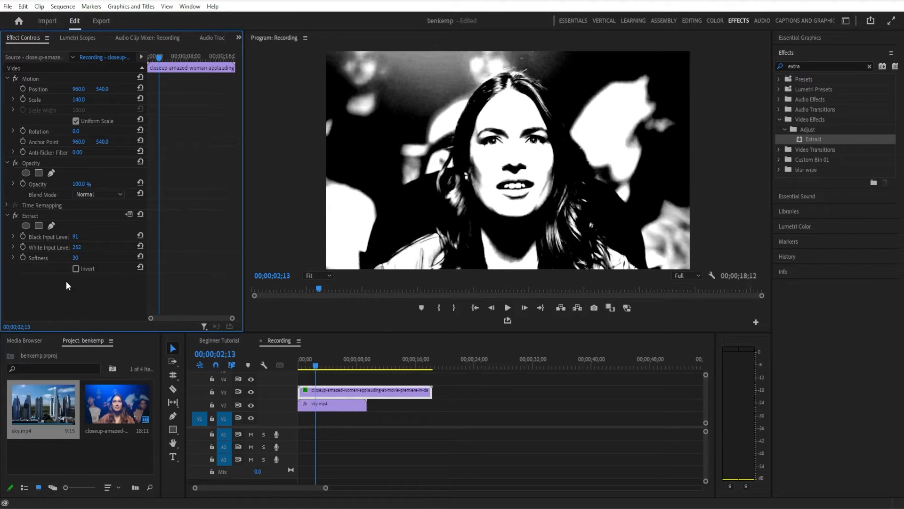
{"action": "mouse_move", "coordinate": [74, 237]}
{"action": "left_mouse_down"}
{"action": "mouse_move", "coordinate": [91, 237]}
{"action": "mouse_move", "coordinate": [75, 237]}
{"action": "left_mouse_up"}
Find the Track Matte Key effect and apply it to the sky.mp4 clip on V2.
{"action": "left_click", "coordinate": [326, 409]}
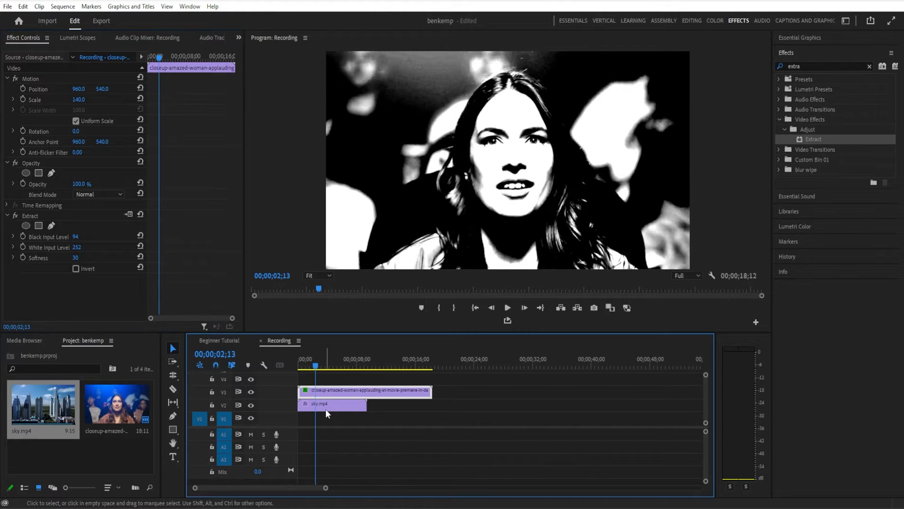
{"action": "left_click", "coordinate": [326, 409]}
{"action": "left_click_drag", "start_coordinate": [806, 67], "coordinate": [767, 67]}
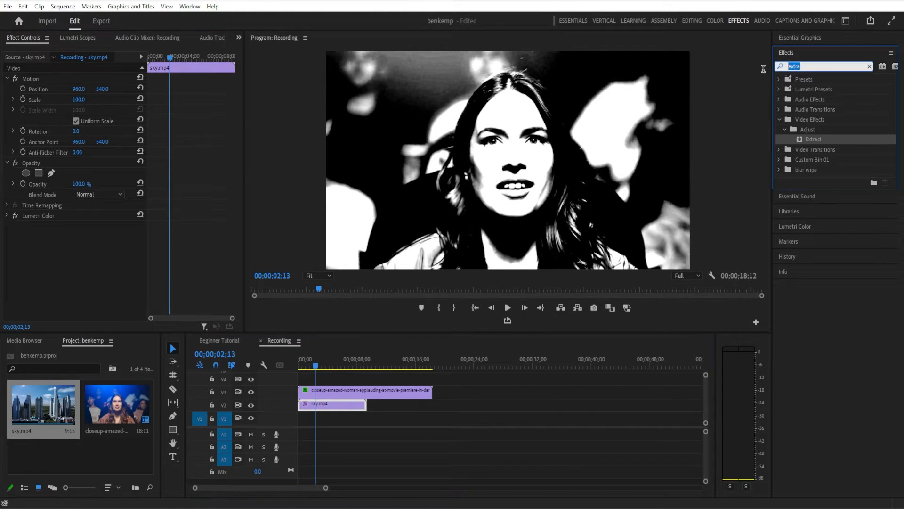
{"action": "type", "text": "trac"}
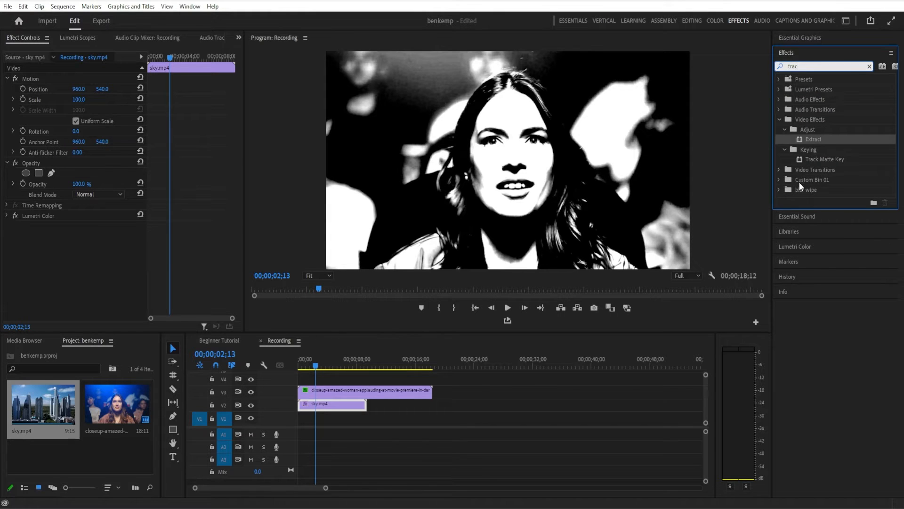
{"action": "left_click_drag", "start_coordinate": [807, 160], "coordinate": [312, 406]}
Set the Track Matte Key's matte to Video 3 and composite using Matte Luma.
{"action": "mouse_move", "coordinate": [310, 367]}
{"action": "left_mouse_down"}
{"action": "mouse_move", "coordinate": [329, 378]}
{"action": "mouse_move", "coordinate": [319, 373]}
{"action": "left_mouse_up"}
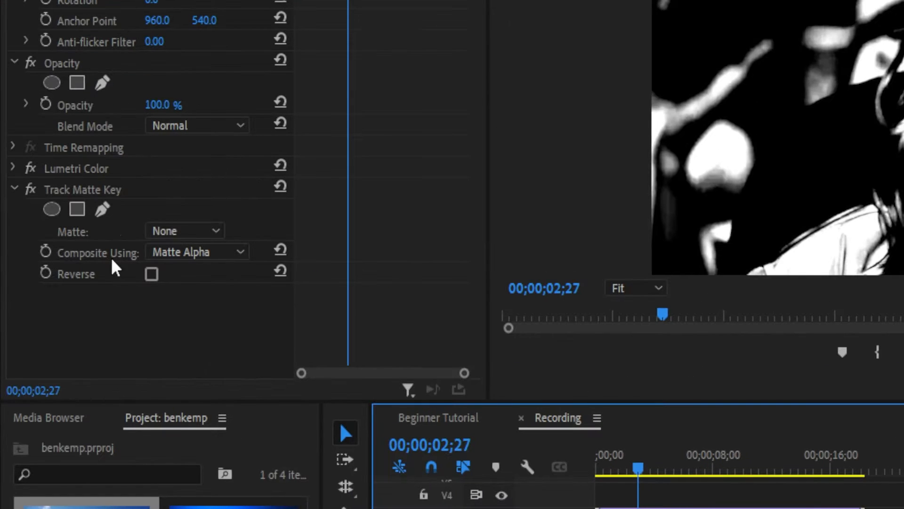
{"action": "left_click", "coordinate": [170, 233]}
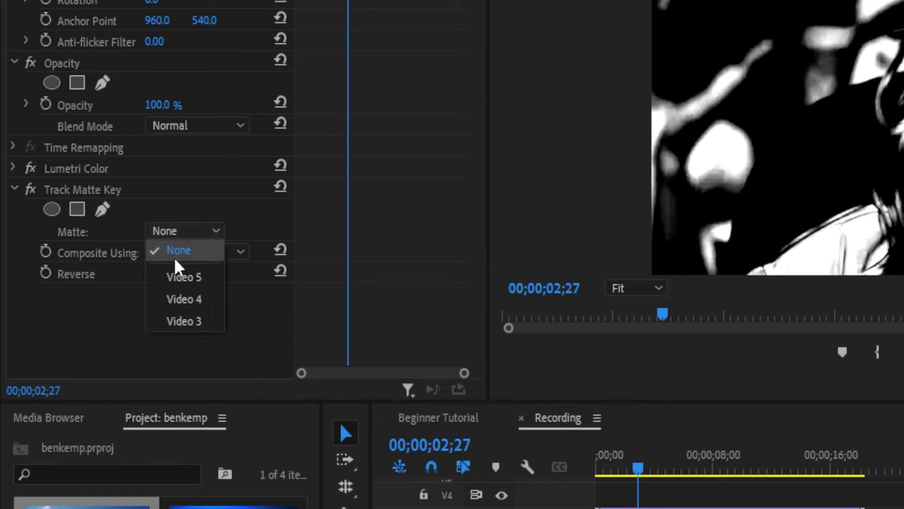
{"action": "left_click", "coordinate": [181, 319]}
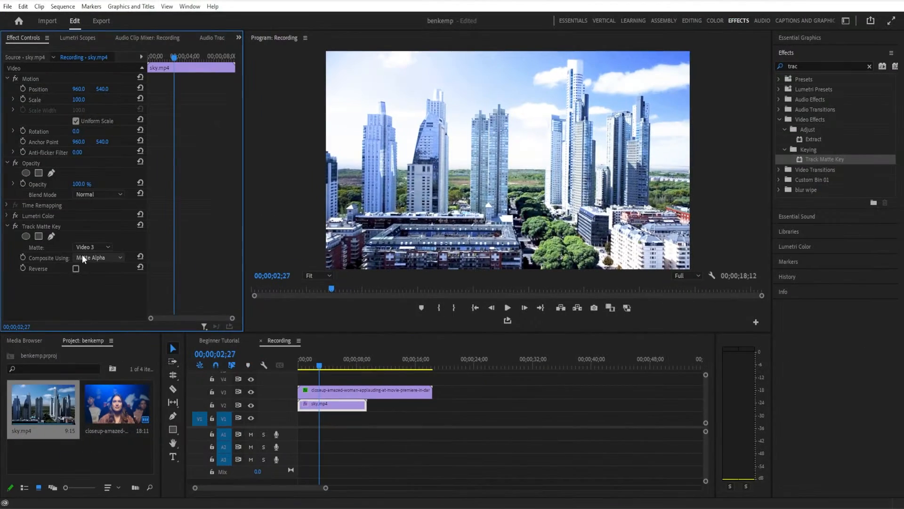
{"action": "left_click", "coordinate": [82, 258]}
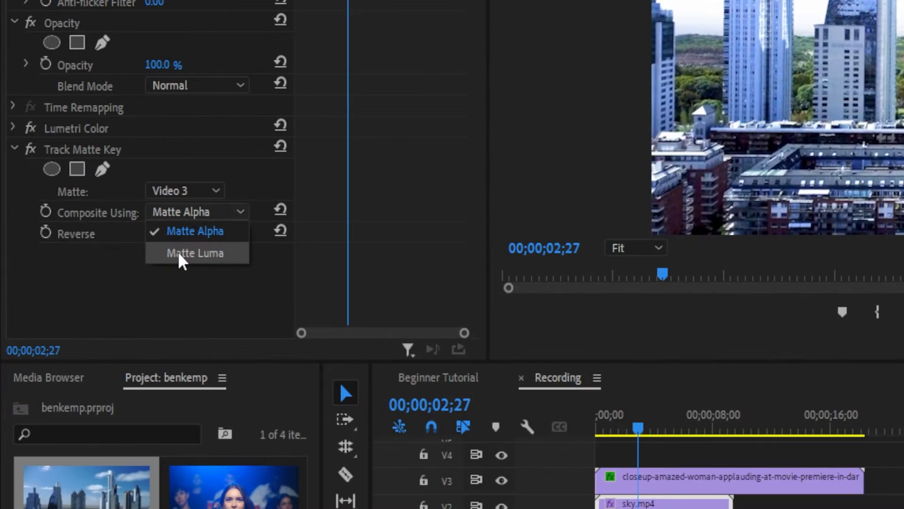
{"action": "left_click", "coordinate": [90, 278]}
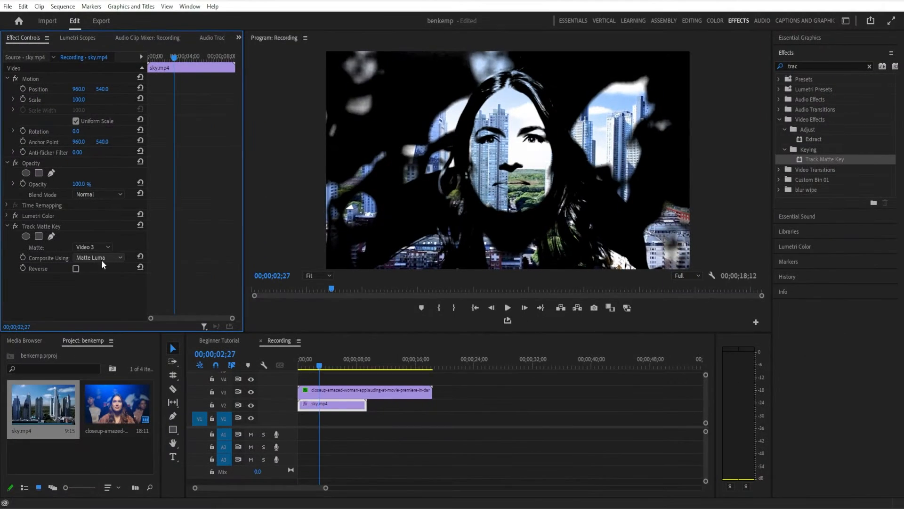
Play back the composite from near the start of the sequence to check the double exposure.
{"action": "left_click_drag", "start_coordinate": [309, 366], "coordinate": [301, 371]}
{"action": "key", "text": "space"}
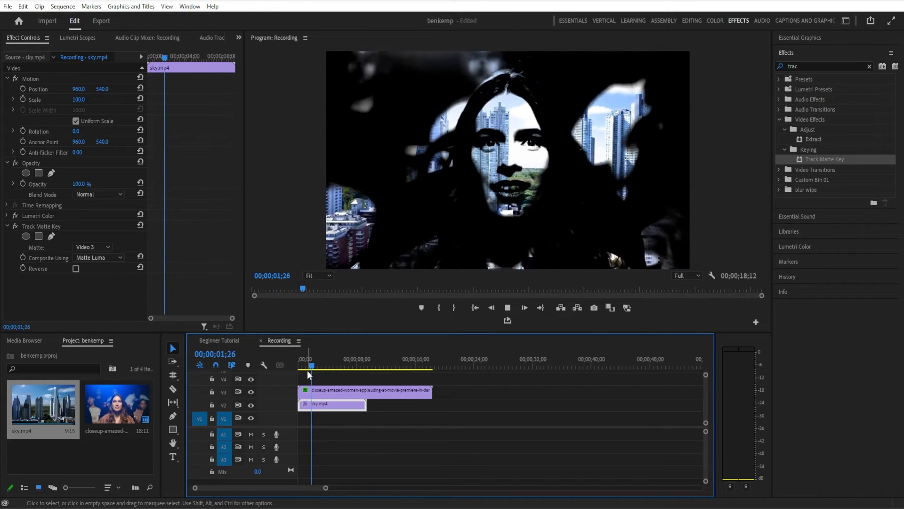
{"action": "key", "text": "space"}
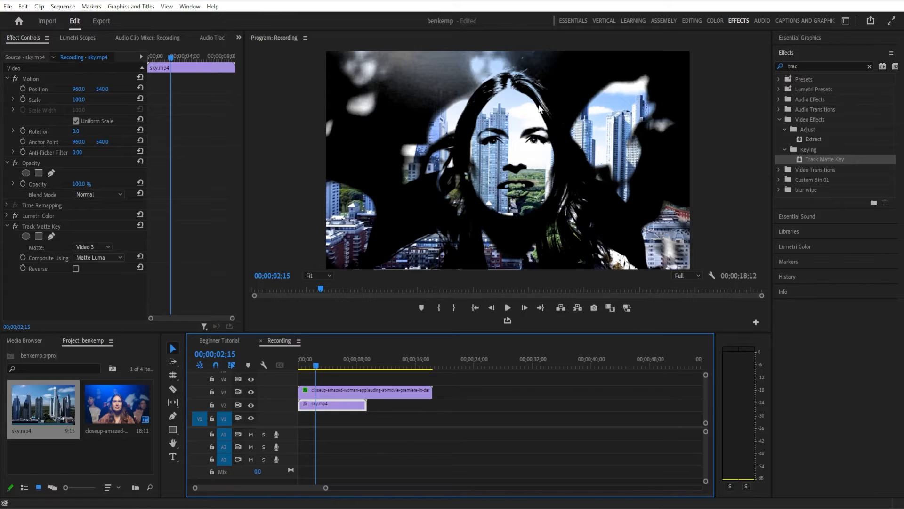
Reverse the track matte on the sky.mp4 clip, keeping its blend mode at Normal.
{"action": "left_click", "coordinate": [75, 269]}
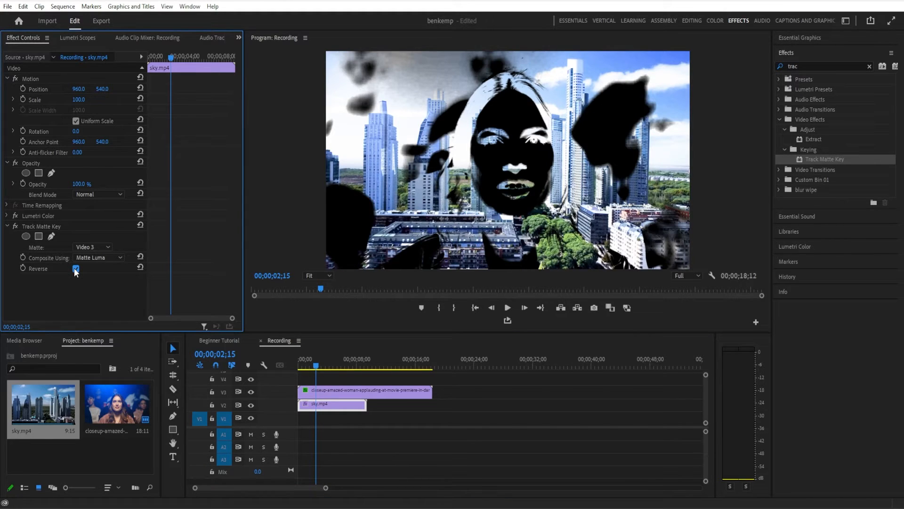
{"action": "mouse_move", "coordinate": [321, 367]}
{"action": "left_mouse_down"}
{"action": "mouse_move", "coordinate": [338, 371]}
{"action": "mouse_move", "coordinate": [303, 372]}
{"action": "mouse_move", "coordinate": [338, 381]}
{"action": "mouse_move", "coordinate": [331, 384]}
{"action": "mouse_move", "coordinate": [330, 357]}
{"action": "left_mouse_up"}
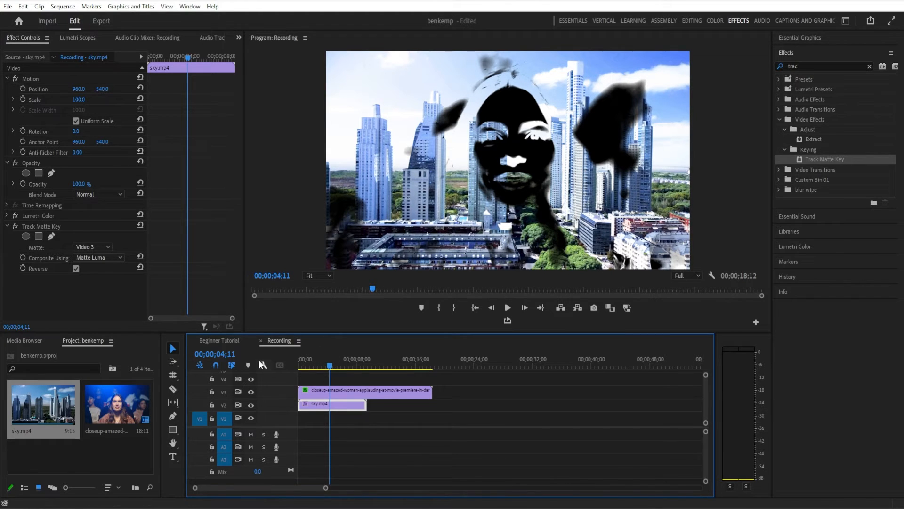
{"action": "left_click", "coordinate": [89, 195]}
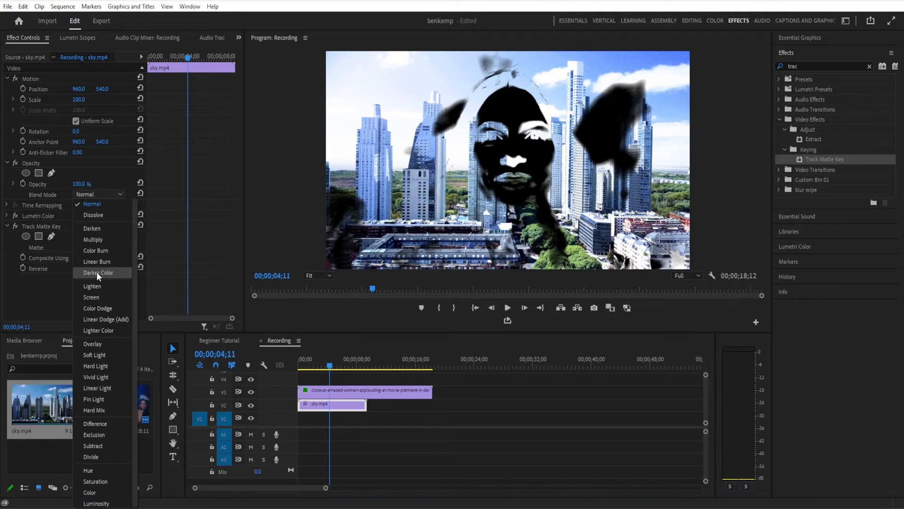
{"action": "left_click", "coordinate": [92, 205]}
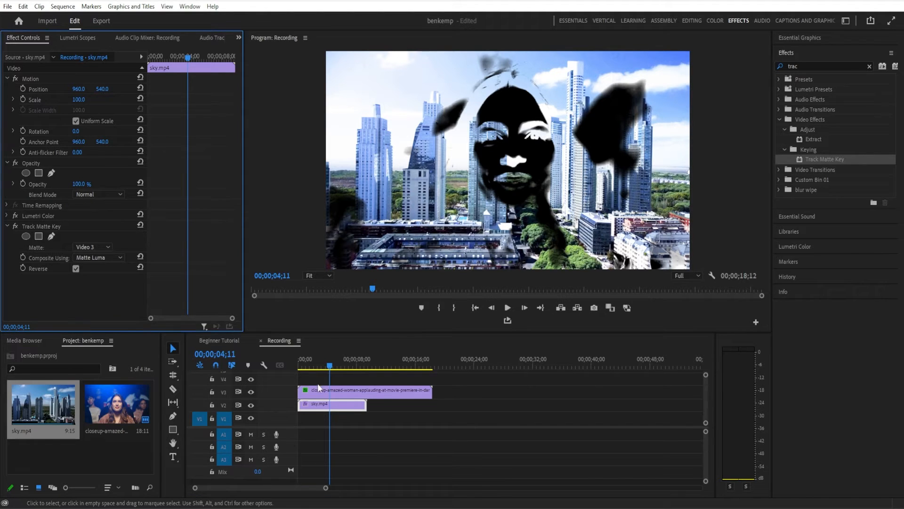
Play the reversed-matte composite from the beginning of the sequence and examine how it looks.
{"action": "left_click", "coordinate": [314, 367]}
{"action": "left_click_drag", "start_coordinate": [315, 372], "coordinate": [287, 373]}
{"action": "key", "text": "space"}
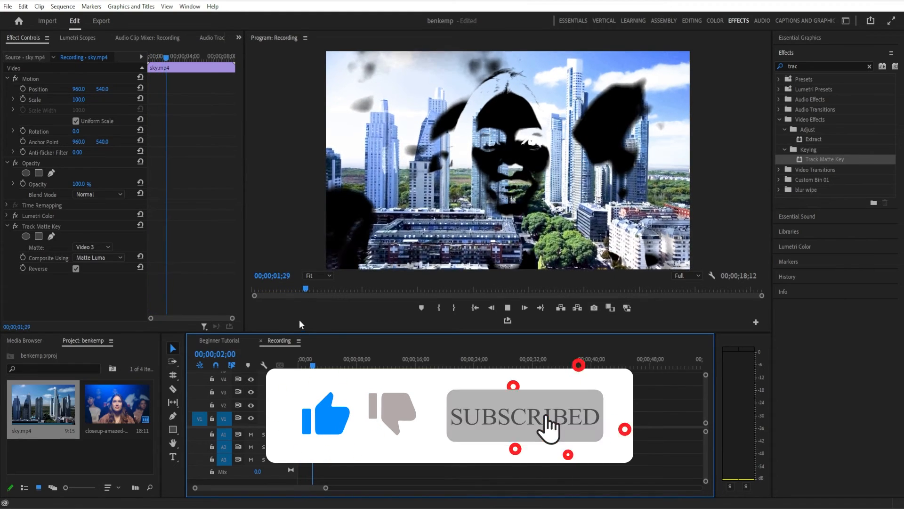
{"action": "key", "text": "space"}
{"action": "mouse_move", "coordinate": [313, 366]}
{"action": "left_mouse_down"}
{"action": "mouse_move", "coordinate": [335, 370]}
{"action": "mouse_move", "coordinate": [323, 373]}
{"action": "left_mouse_up"}
Switch the Track Matte Key's Reverse option off and on again to compare both looks.
{"action": "left_click", "coordinate": [75, 268]}
{"action": "left_click", "coordinate": [75, 269]}
{"action": "left_click", "coordinate": [76, 269]}
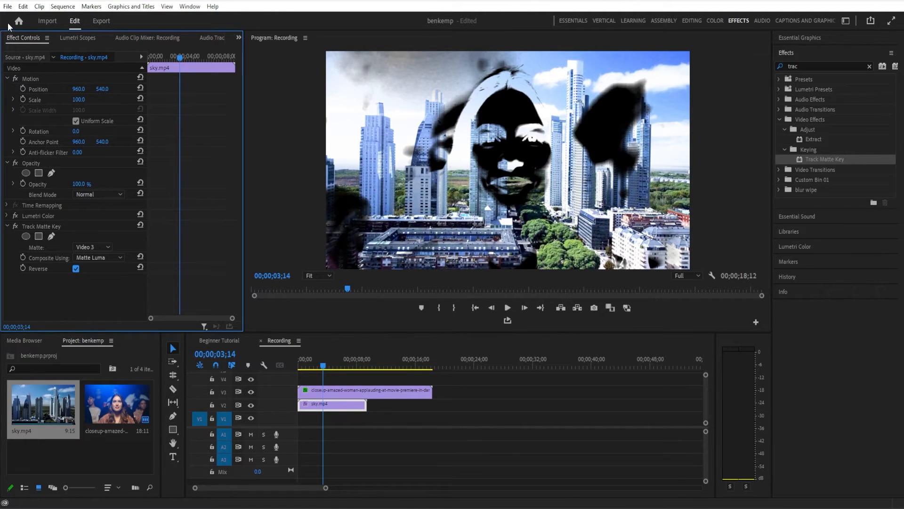
{"action": "left_click", "coordinate": [9, 7]}
{"action": "left_click", "coordinate": [9, 8]}
{"action": "left_click", "coordinate": [22, 7]}
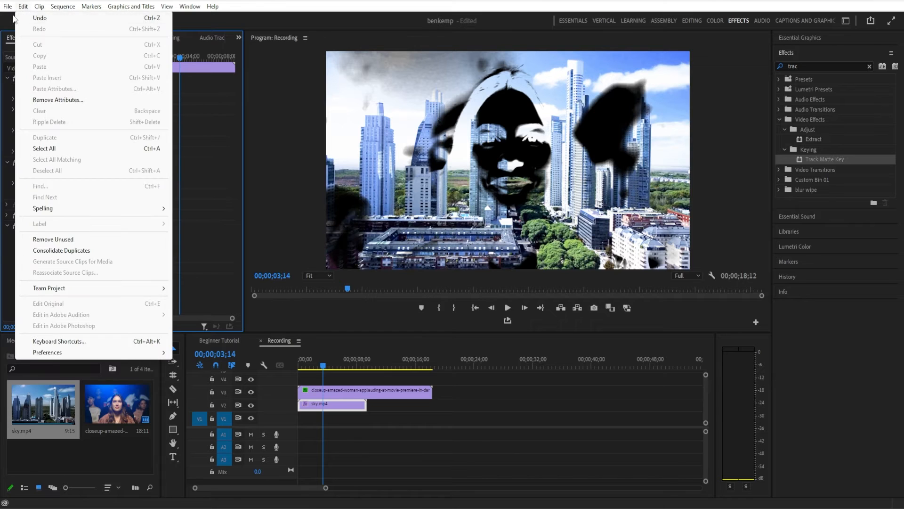
{"action": "mouse_move", "coordinate": [11, 11]}
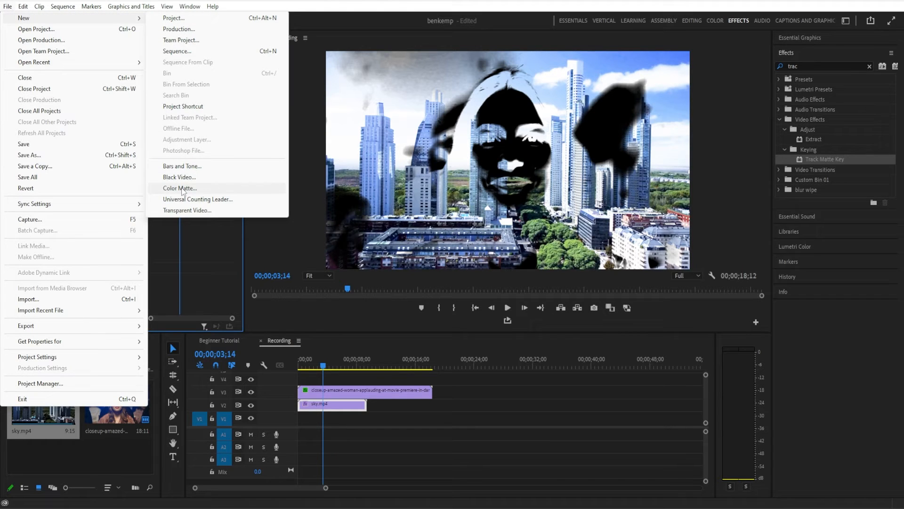
Create a white (FFFFFF) color matte named Color Matte and place it on V1 beneath the sky.mp4 clip, spanning the close-up clip's length.
{"action": "left_click", "coordinate": [138, 455]}
{"action": "left_click", "coordinate": [7, 6]}
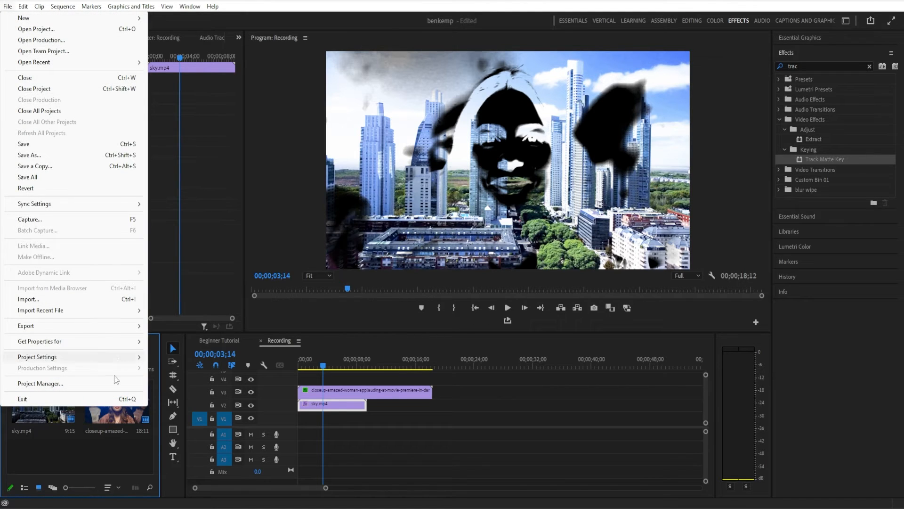
{"action": "mouse_move", "coordinate": [106, 18]}
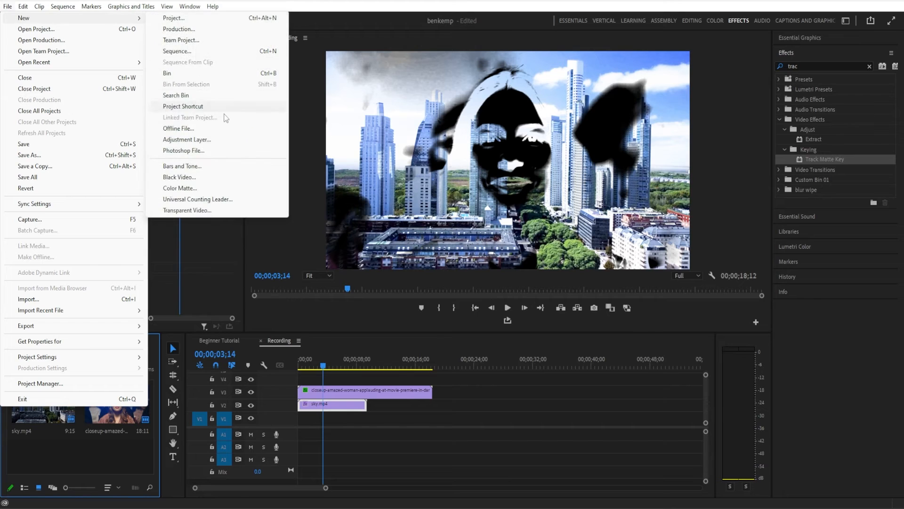
{"action": "left_click", "coordinate": [212, 188]}
{"action": "left_click", "coordinate": [462, 287]}
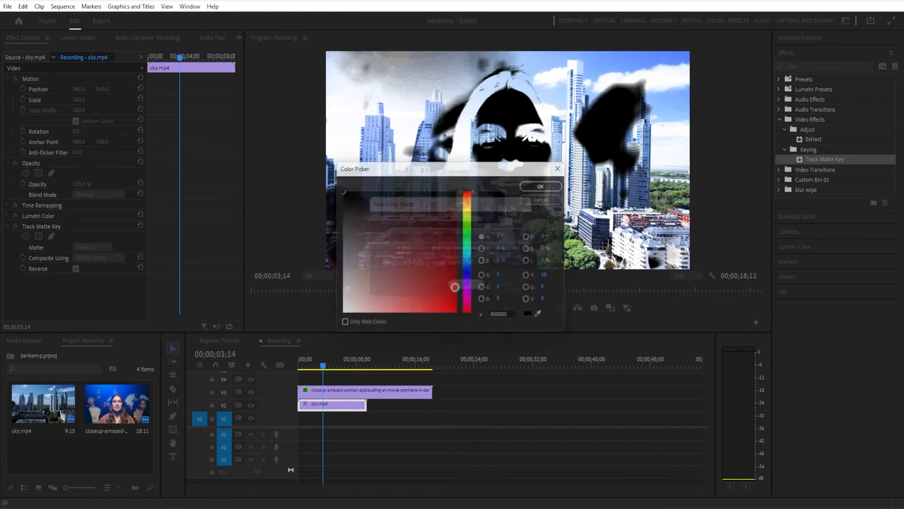
{"action": "left_click", "coordinate": [545, 319]}
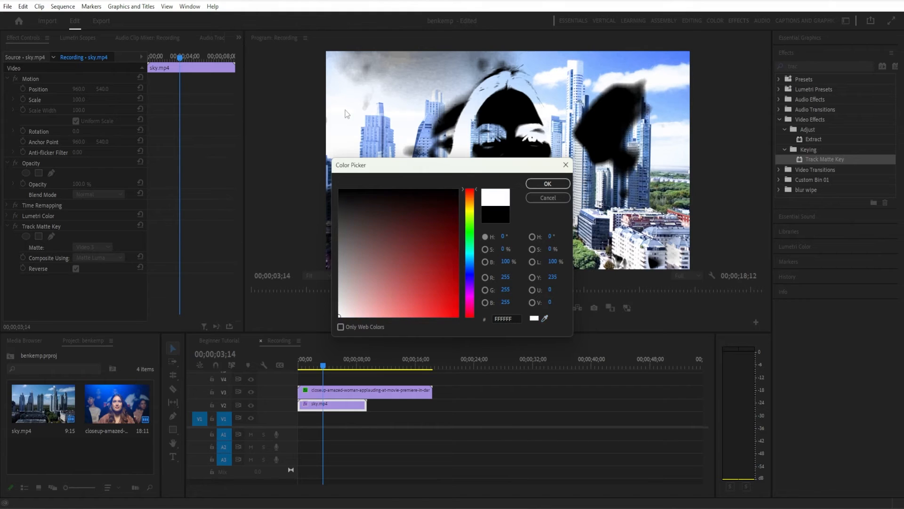
{"action": "left_click", "coordinate": [542, 187]}
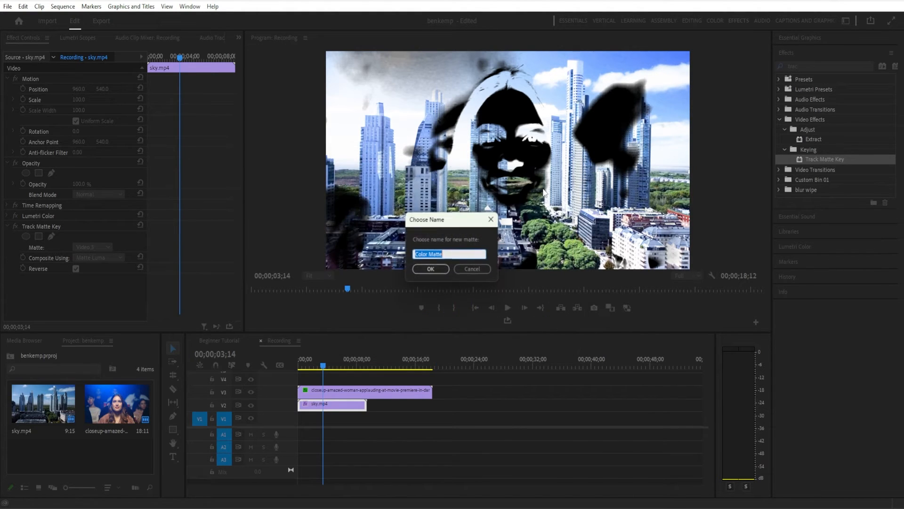
{"action": "left_click", "coordinate": [430, 269]}
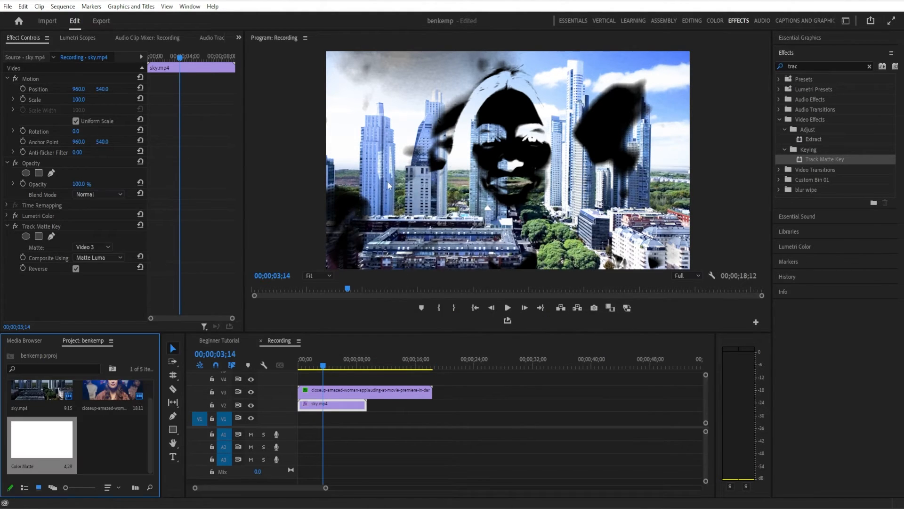
{"action": "left_click_drag", "start_coordinate": [43, 446], "coordinate": [437, 414]}
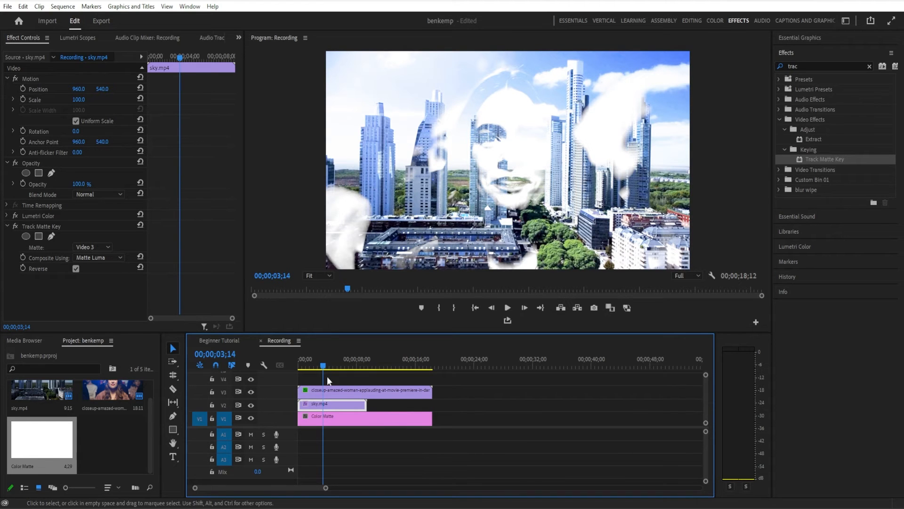
Play the composite over the white matte from the beginning of the sequence and examine how the face blends with the skyline.
{"action": "left_click_drag", "start_coordinate": [316, 367], "coordinate": [302, 371]}
{"action": "key", "text": "space"}
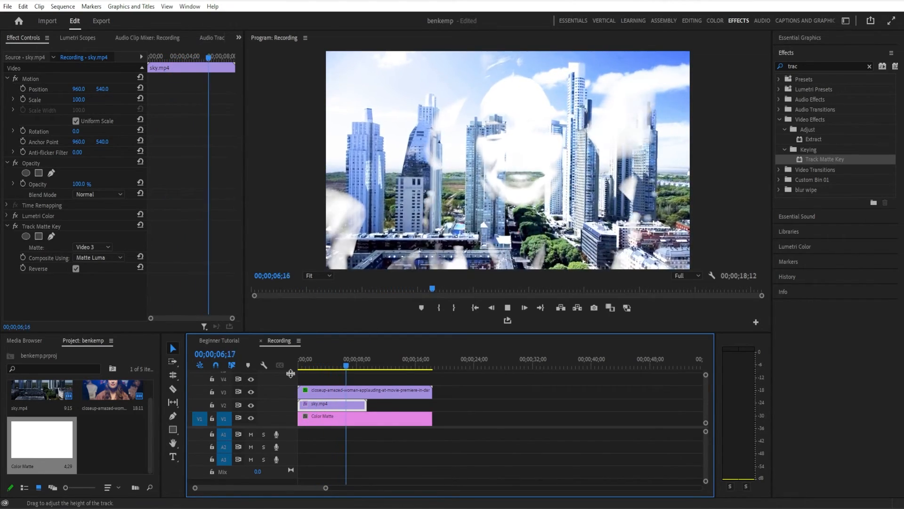
{"action": "key", "text": "space"}
{"action": "left_click_drag", "start_coordinate": [355, 368], "coordinate": [279, 386]}
{"action": "key", "text": "space"}
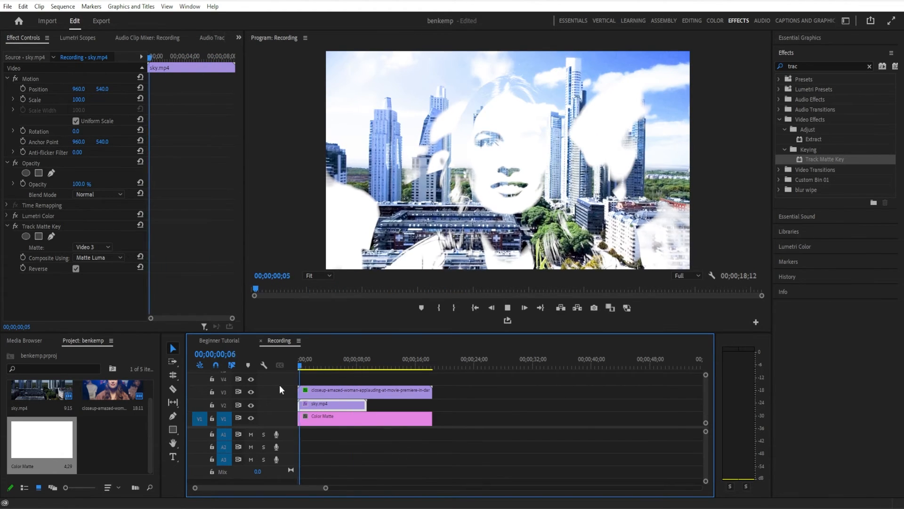
{"action": "key", "text": "space"}
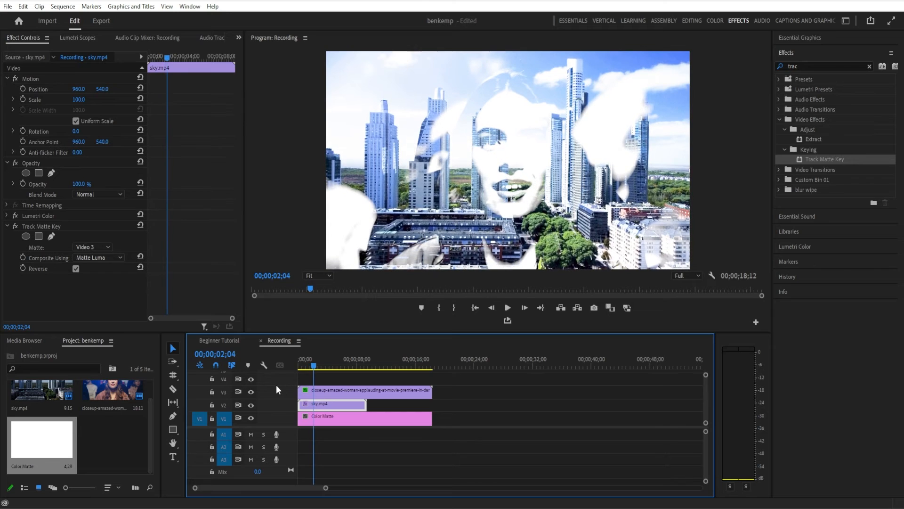
Set the Extract effect's Black Input Level to 121 on the woman's close-up clip on V3.
{"action": "left_click", "coordinate": [321, 392]}
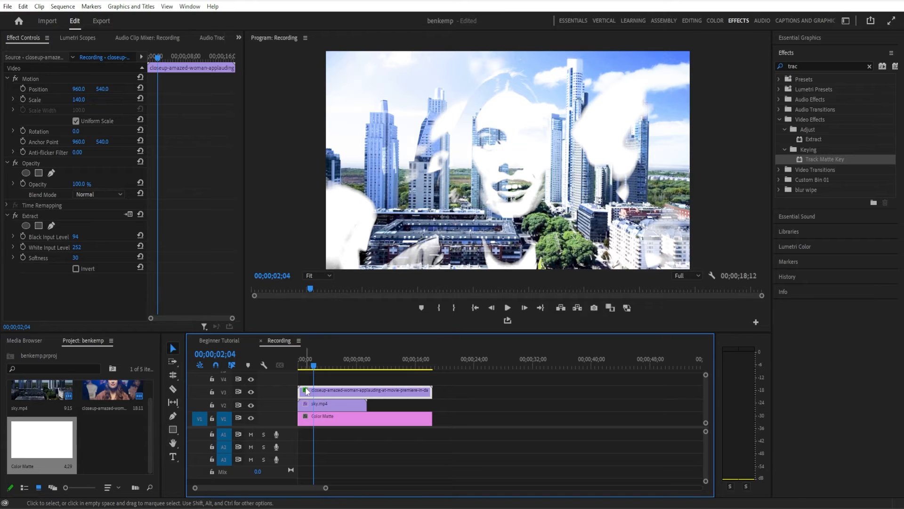
{"action": "left_click_drag", "start_coordinate": [76, 236], "coordinate": [104, 237]}
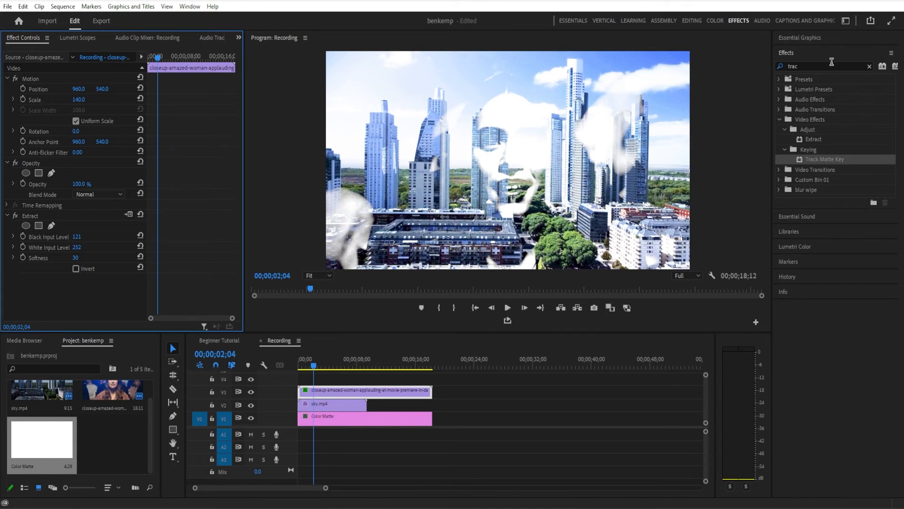
Apply the Tint effect to the woman's close-up clip and map white to the bright blue 00B2FC.
{"action": "left_click", "coordinate": [800, 67]}
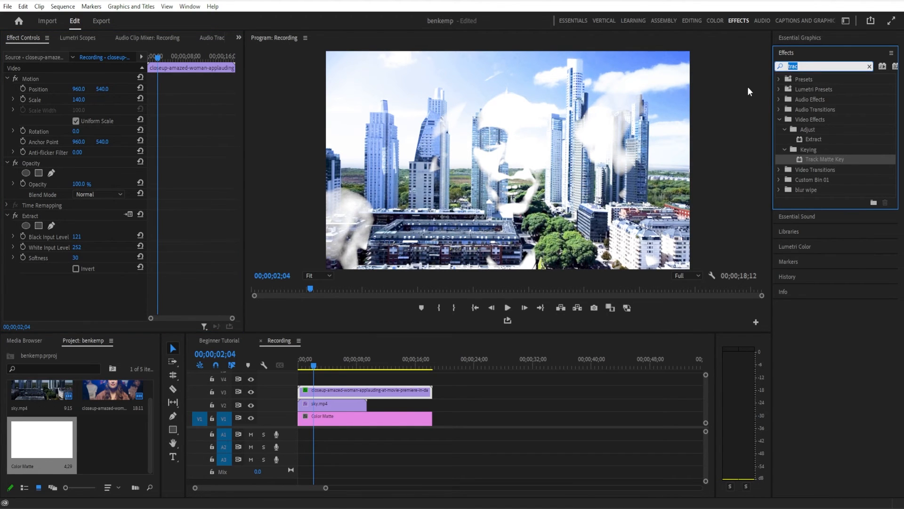
{"action": "type", "text": "tint"}
{"action": "left_click_drag", "start_coordinate": [804, 140], "coordinate": [592, 220]}
{"action": "left_click_drag", "start_coordinate": [412, 356], "coordinate": [328, 393]}
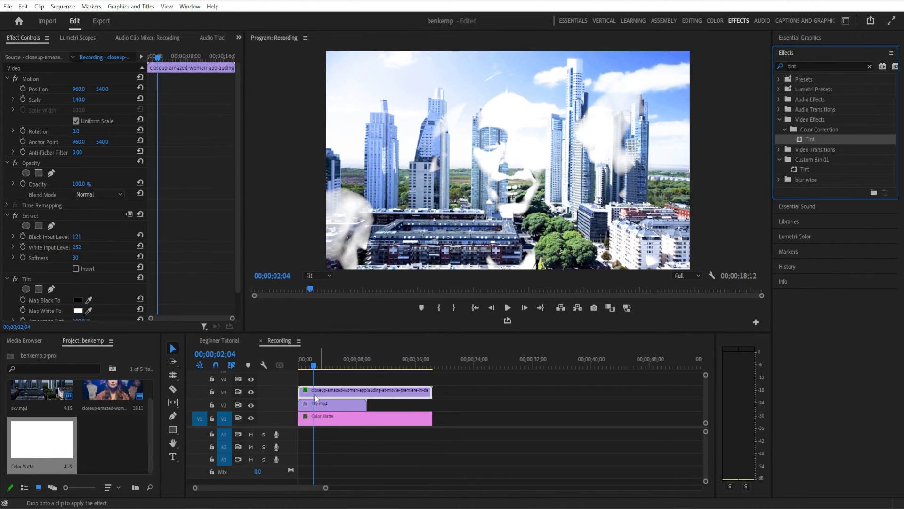
{"action": "scroll", "coordinate": [99, 300], "scroll_direction": "down", "scroll_amount": 1}
{"action": "left_click", "coordinate": [78, 300]}
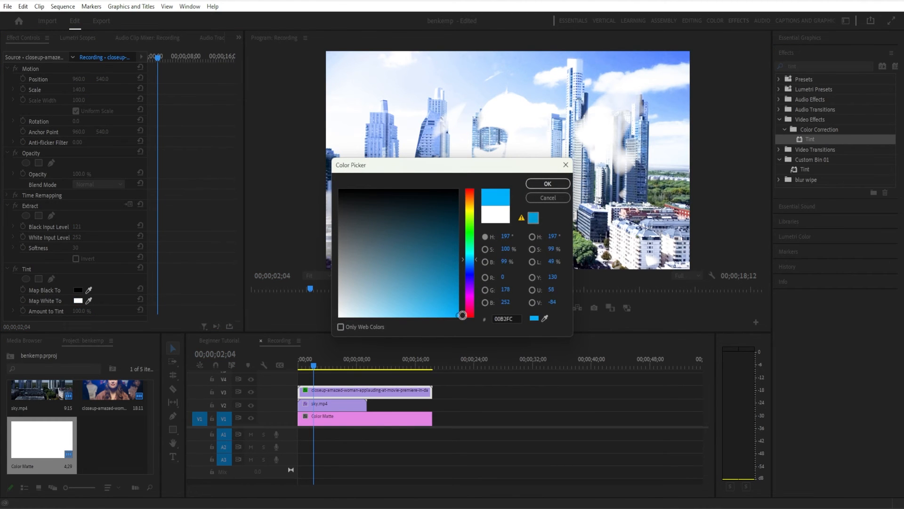
{"action": "left_click", "coordinate": [539, 184]}
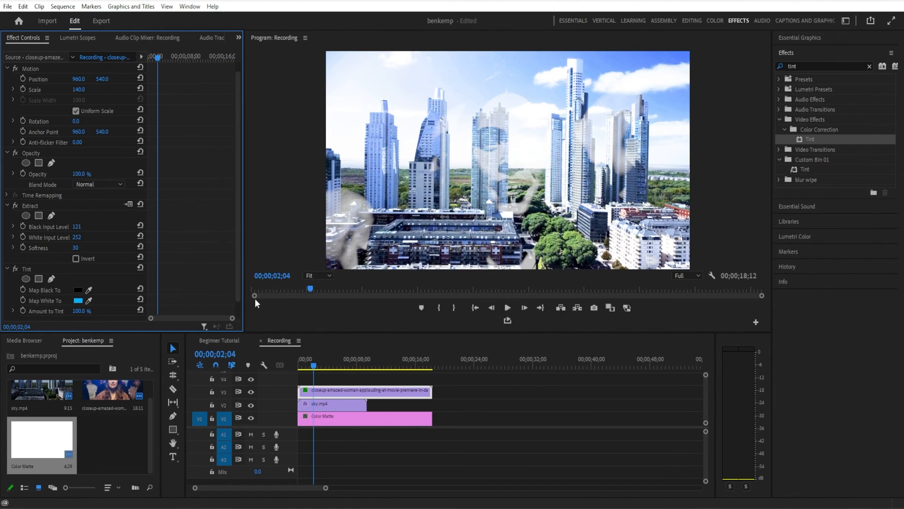
Play the tinted composite from the beginning of the sequence, including in full screen, and examine the resulting effect.
{"action": "left_click_drag", "start_coordinate": [314, 366], "coordinate": [241, 375]}
{"action": "key", "text": "space"}
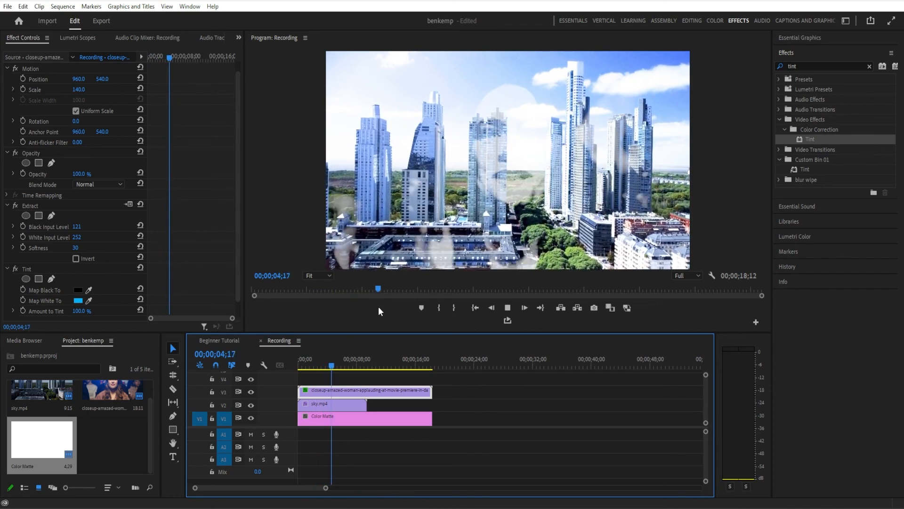
{"action": "left_click_drag", "start_coordinate": [341, 364], "coordinate": [277, 380]}
{"action": "left_click", "coordinate": [891, 24]}
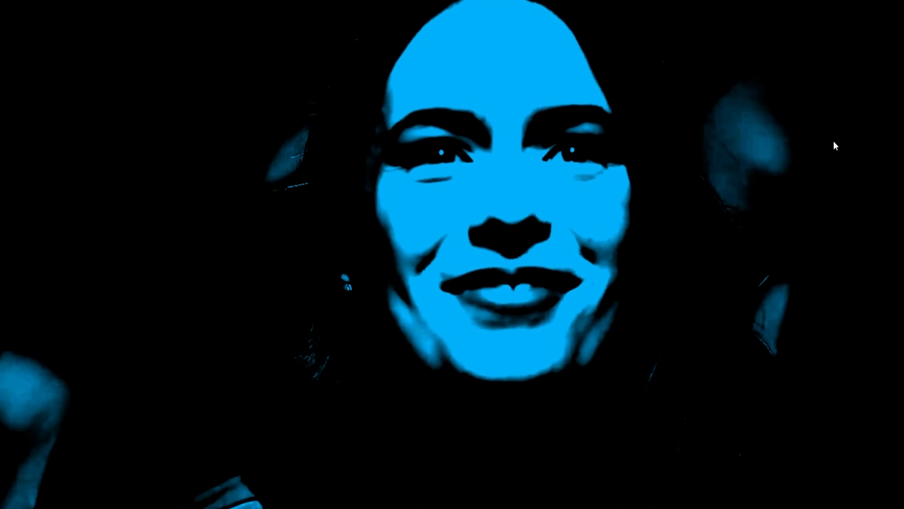
{"action": "key", "text": "Escape"}
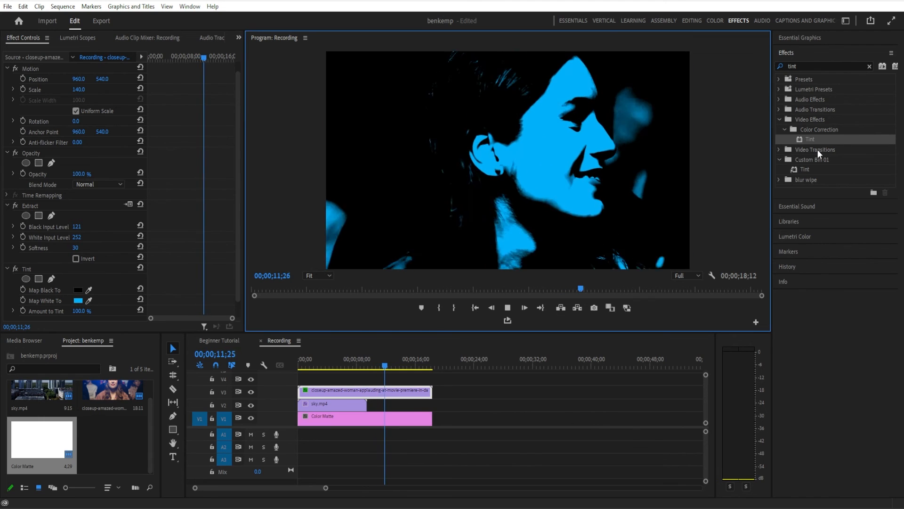